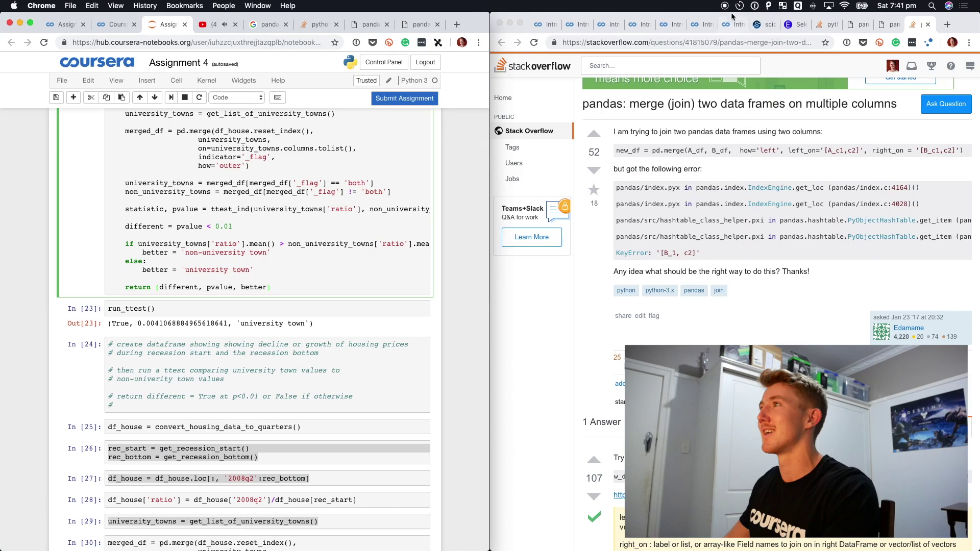
left_click(740, 6)
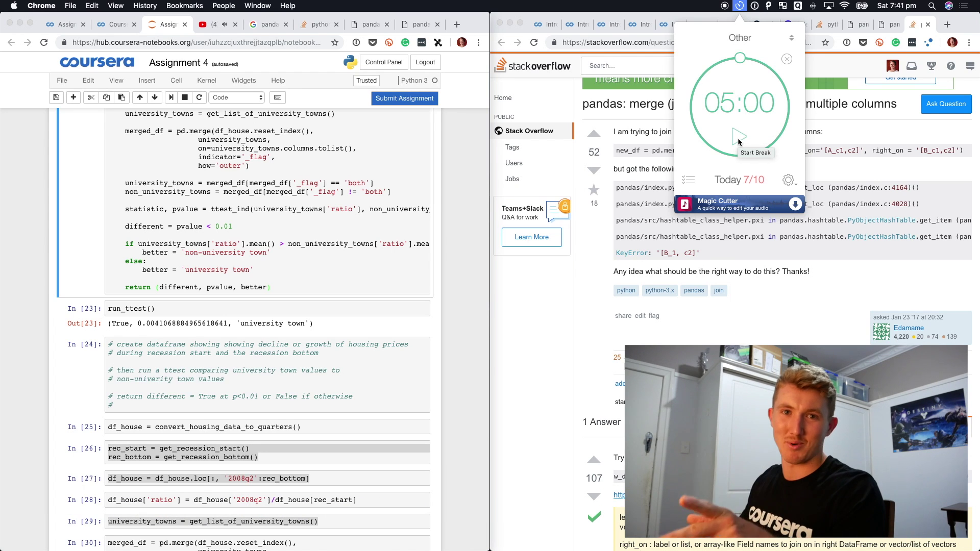
left_click(323, 230)
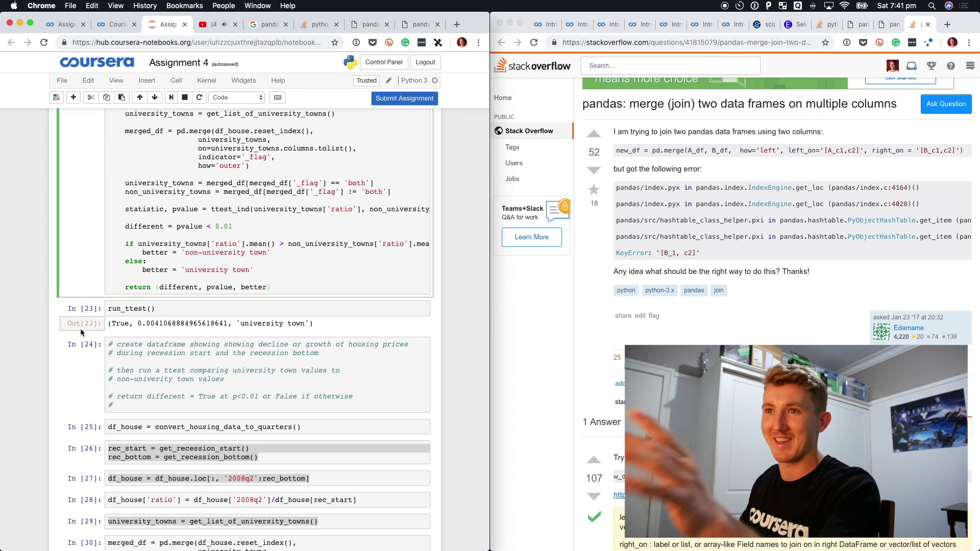
Step: Review the run_ttest() output against the function's docstring requirements and code, including the p<0.01 condition
left_click_drag(220, 323, 292, 323)
left_click(293, 324)
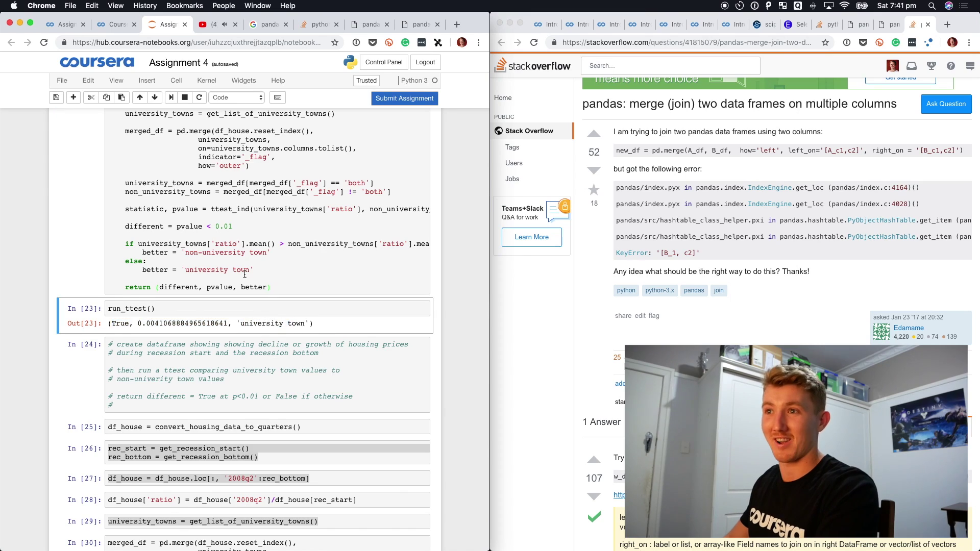
scroll(245, 274, "up", 6)
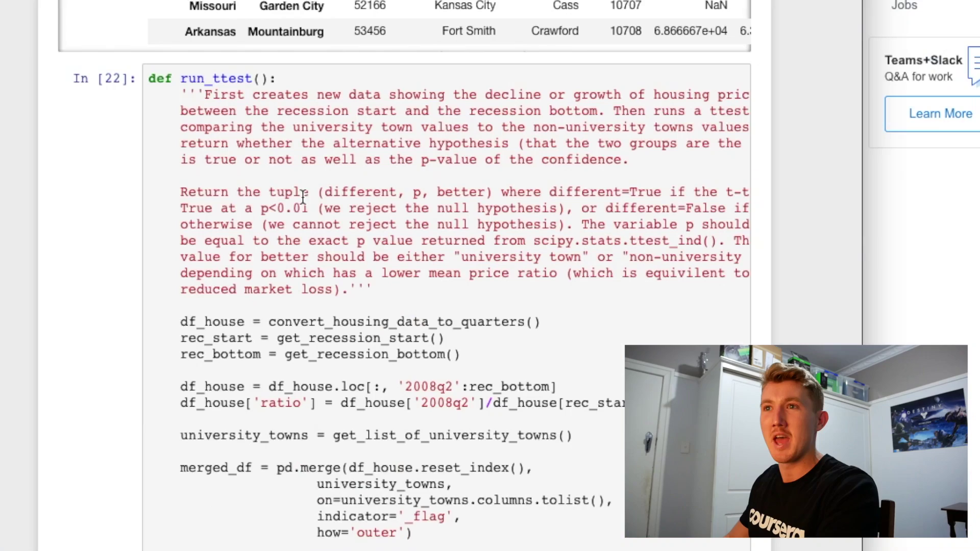
scroll(430, 432, "down", 6)
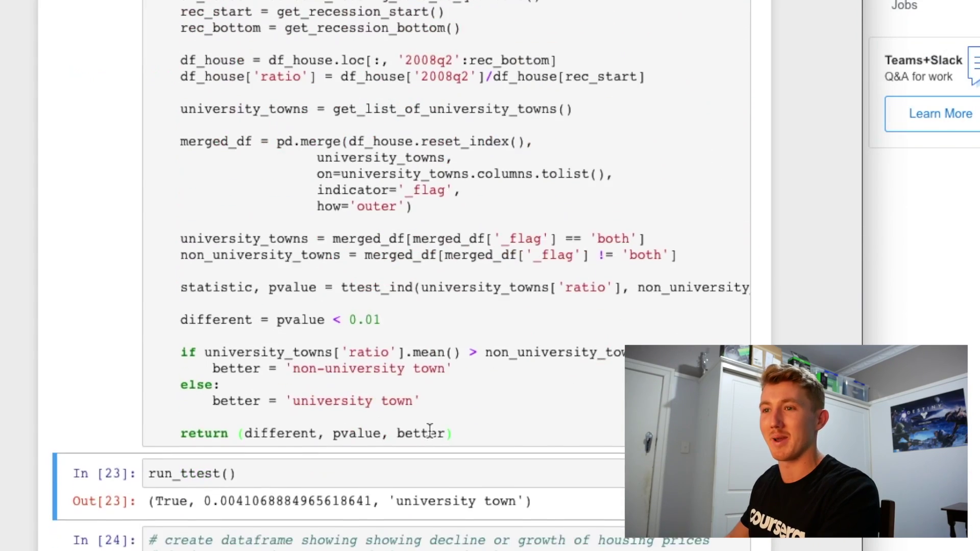
scroll(469, 22, "up", 4)
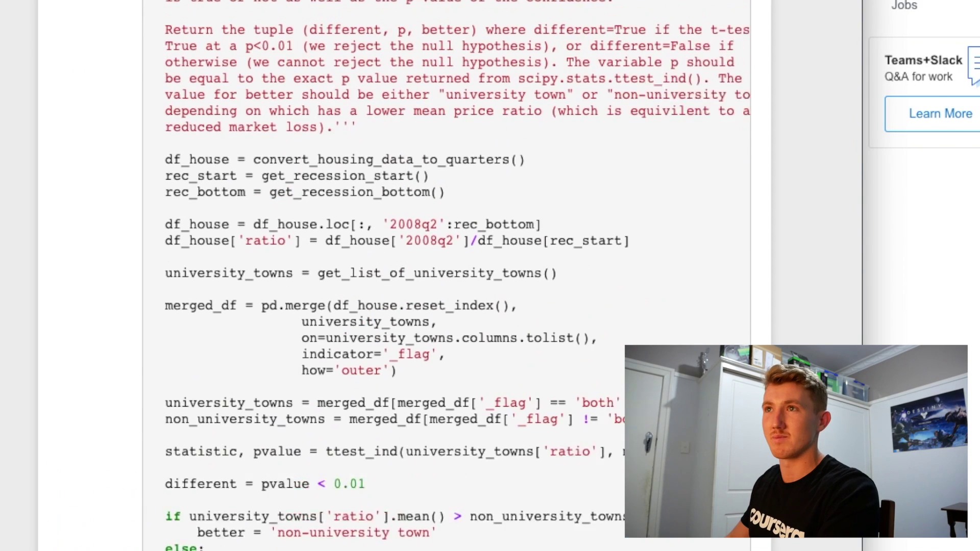
scroll(568, 81, "left", 1)
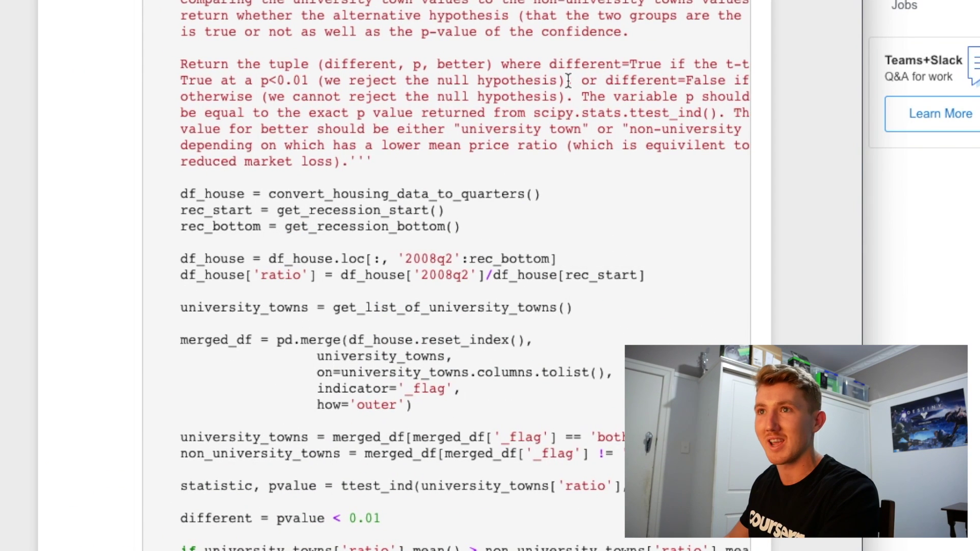
left_click(279, 81)
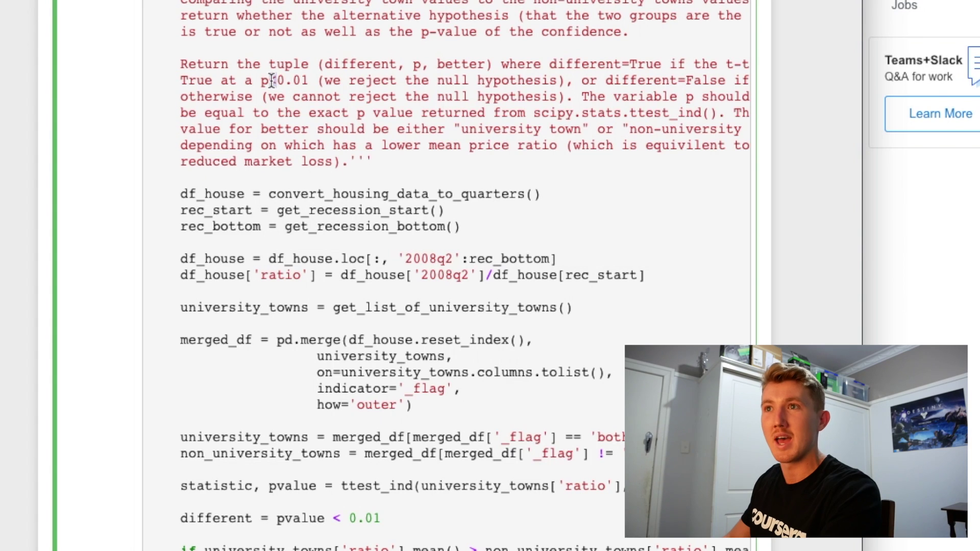
scroll(297, 223, "down", 3)
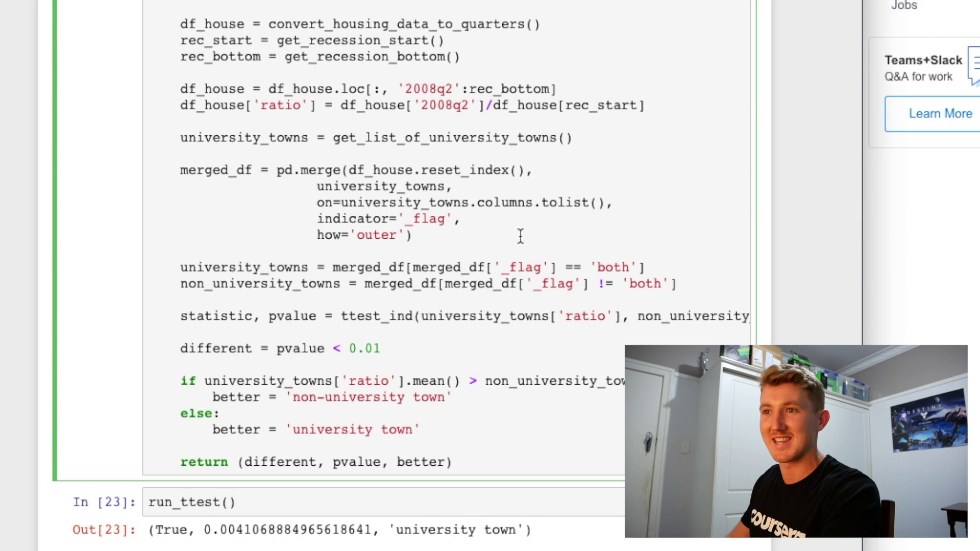
scroll(521, 236, "up", 10)
scroll(571, 246, "down", 9)
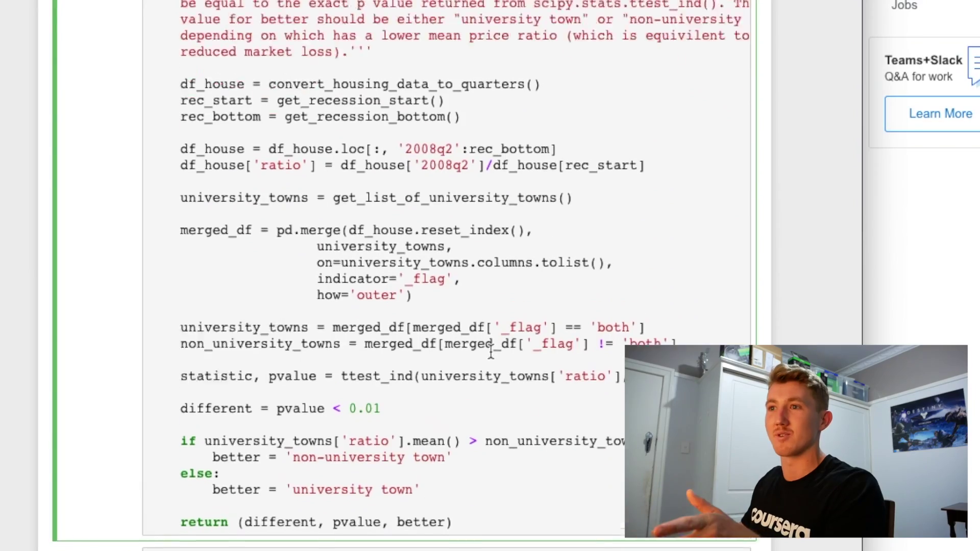
Step: Look back through the earlier notebook cells with the housing data conversion and recession functions
scroll(491, 352, "up", 13)
scroll(489, 349, "down", 3)
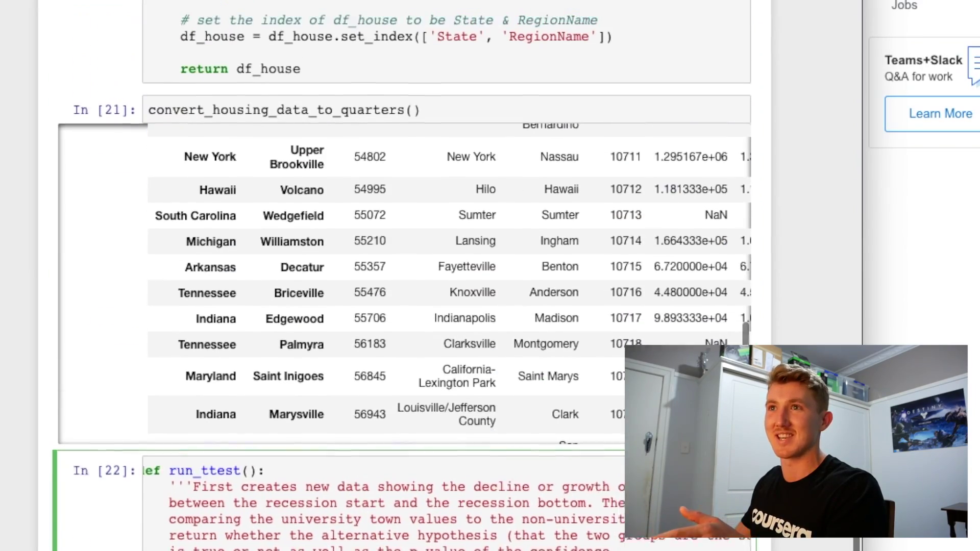
scroll(403, 195, "up", 15)
scroll(360, 2, "up", 2)
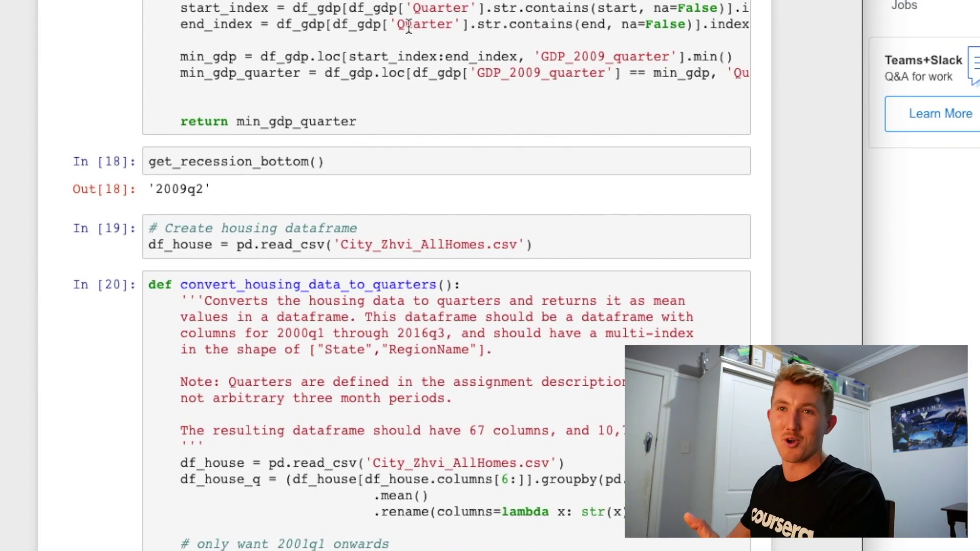
scroll(430, 35, "down", 2)
scroll(430, 35, "up", 3)
scroll(431, 37, "down", 3)
scroll(431, 38, "down", 10)
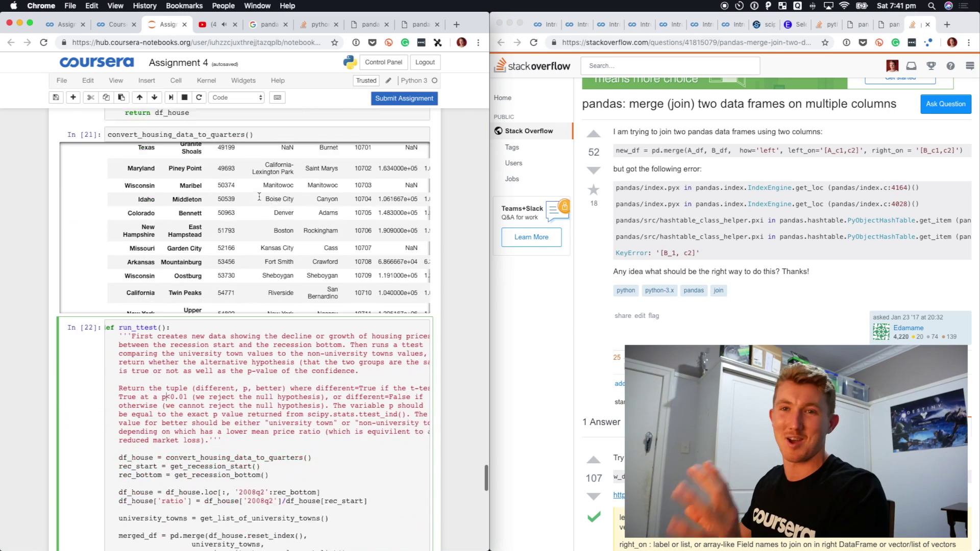
scroll(258, 197, "down", 1)
scroll(253, 196, "up", 15)
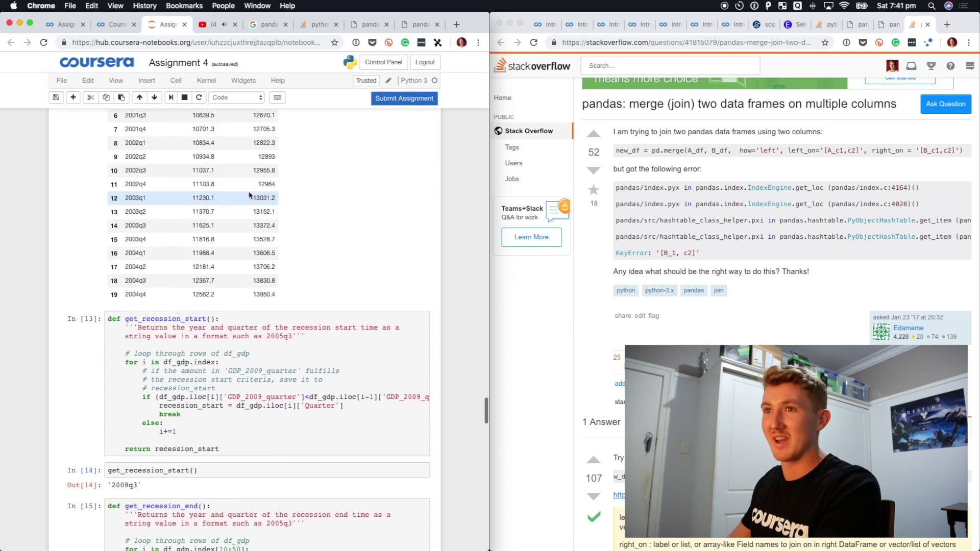
Step: Submit the Assignment 4 notebook for grading, dismiss the submission status and open the assignment's My submission page
scroll(250, 195, "up", 5)
left_click(406, 98)
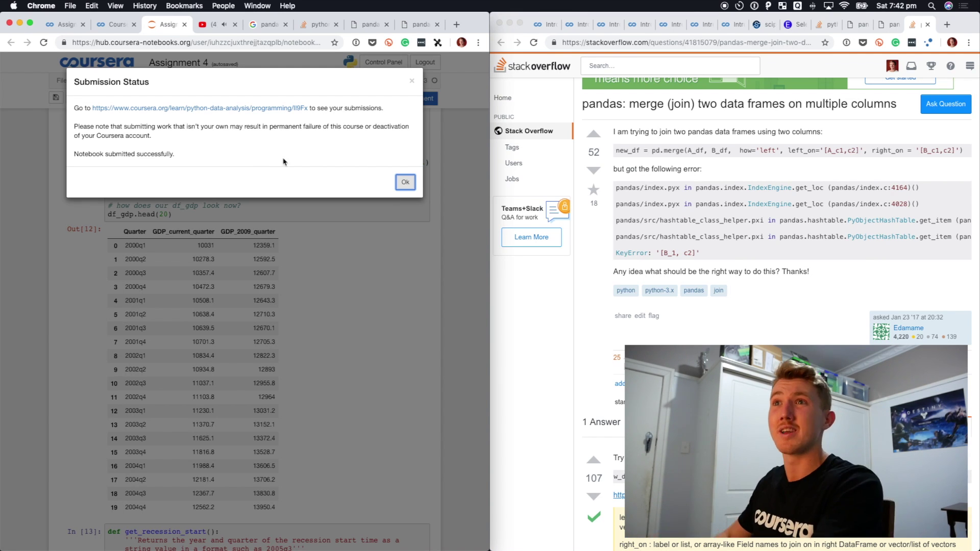
left_click(404, 181)
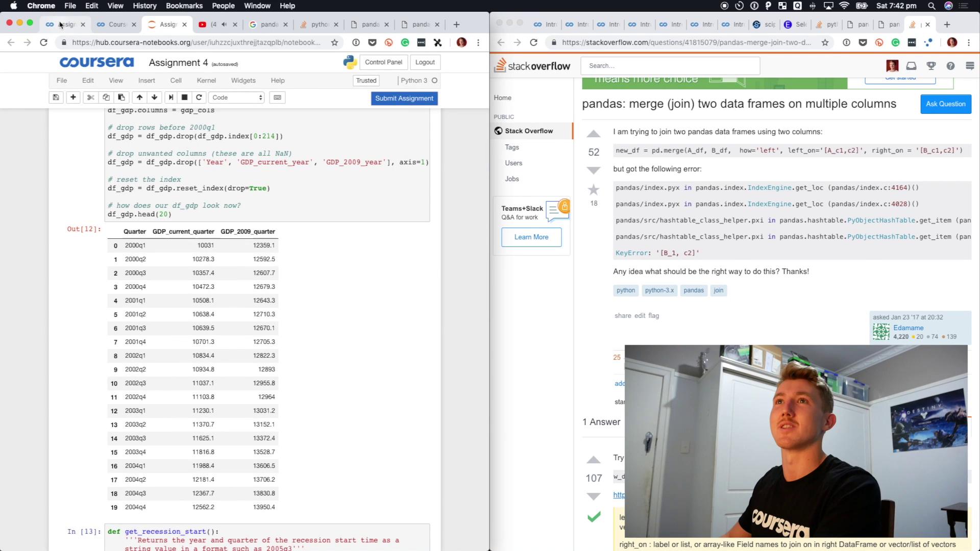
left_click(60, 24)
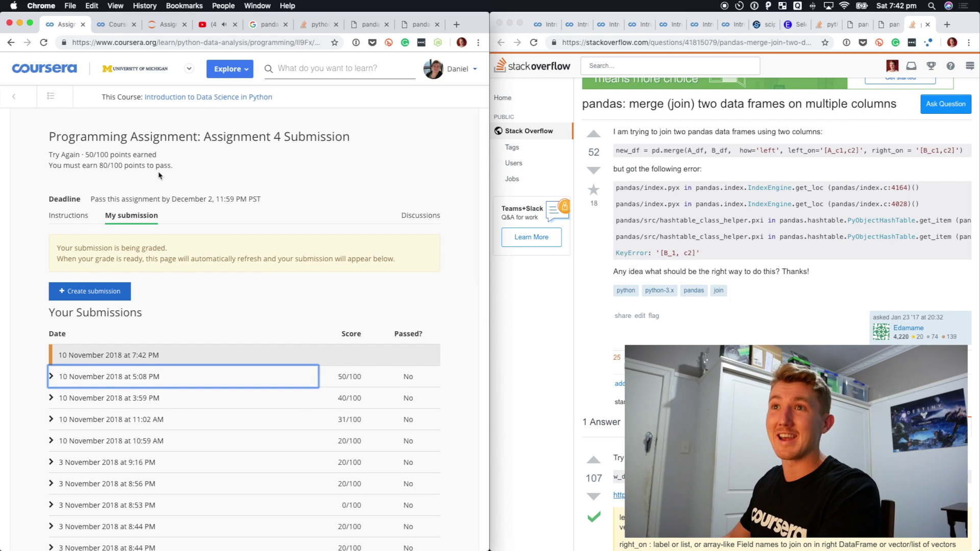
scroll(241, 261, "down", 1)
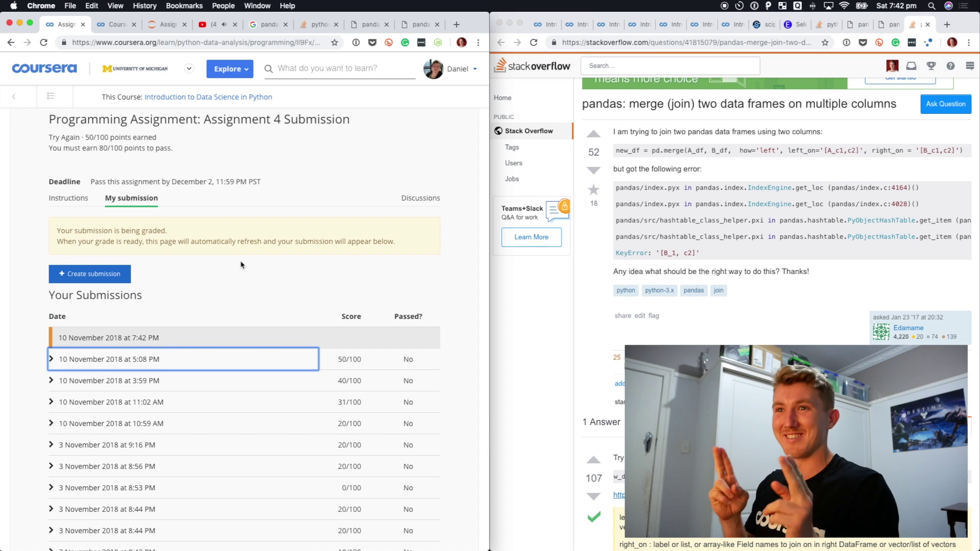
scroll(241, 264, "up", 1)
Step: Look through the open reference pages: the course forum threads, pandas documentation, and articles on merging data frames and selecting rows
left_click(640, 28)
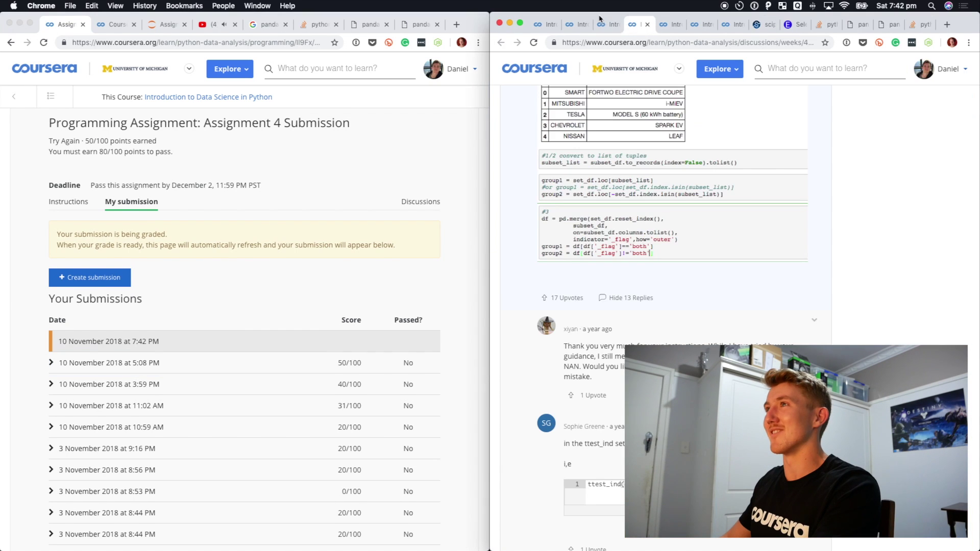
left_click(604, 23)
key("ctrl+shift+Tab")
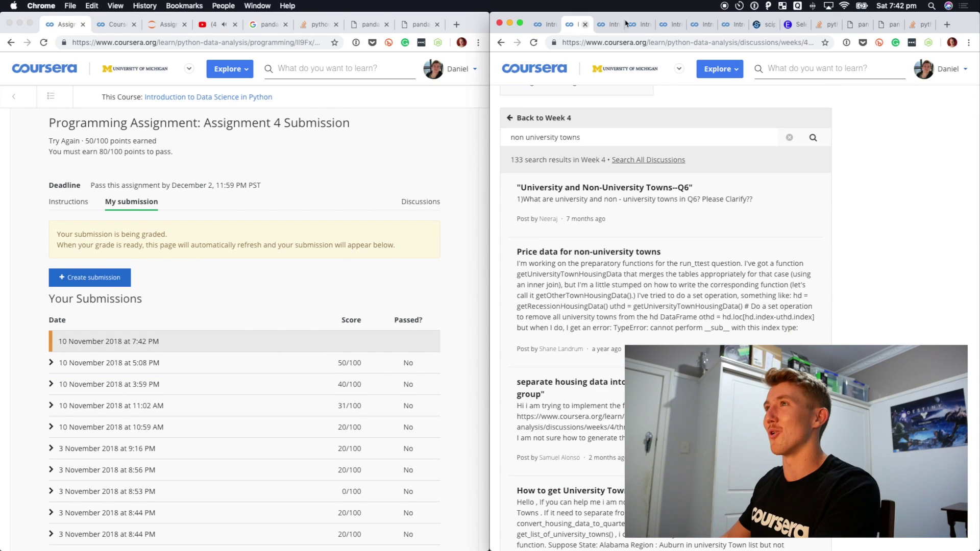
left_click(820, 29)
left_click(855, 27)
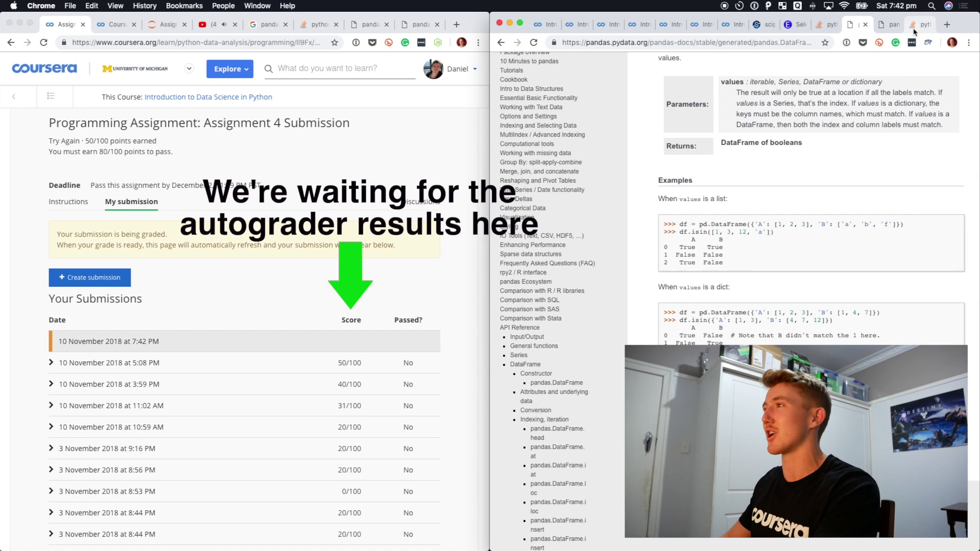
left_click(914, 29)
scroll(813, 164, "down", 4)
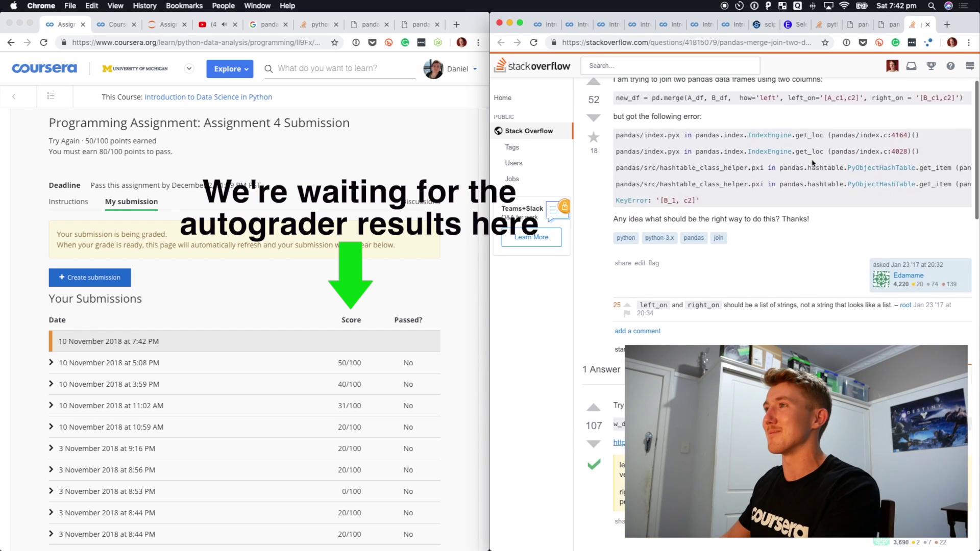
scroll(760, 379, "left", 3)
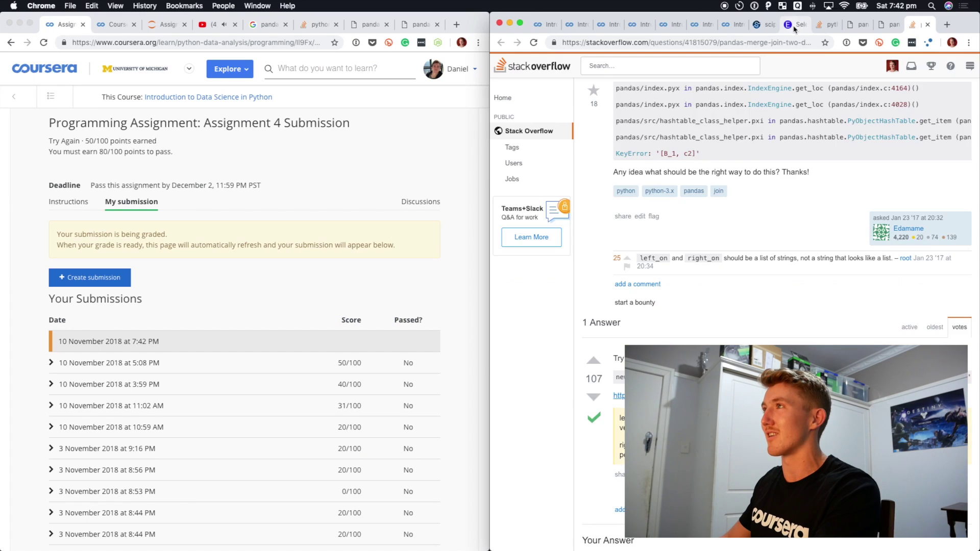
left_click(795, 26)
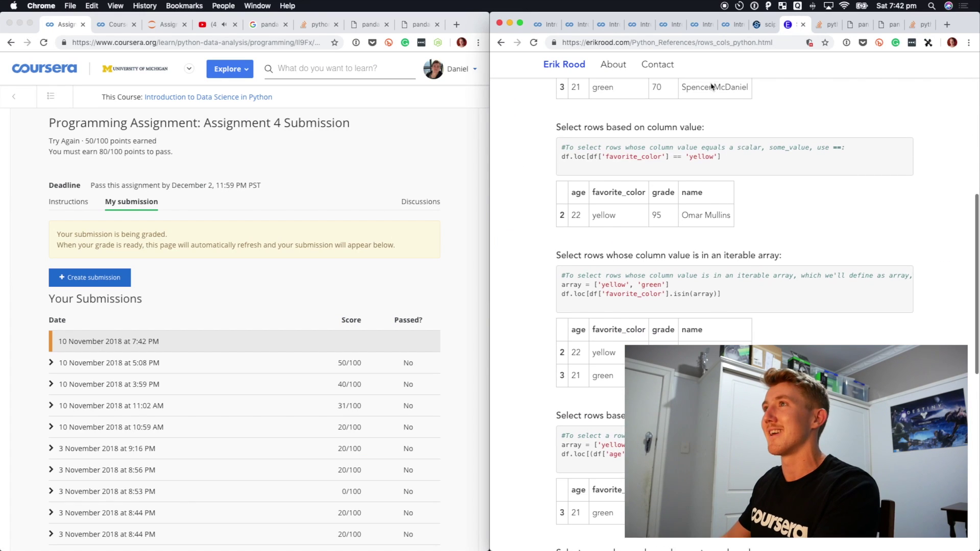
scroll(715, 87, "up", 3)
left_click(768, 23)
key("ctrl+Tab")
key("ctrl+Tab")
scroll(357, 291, "down", 2)
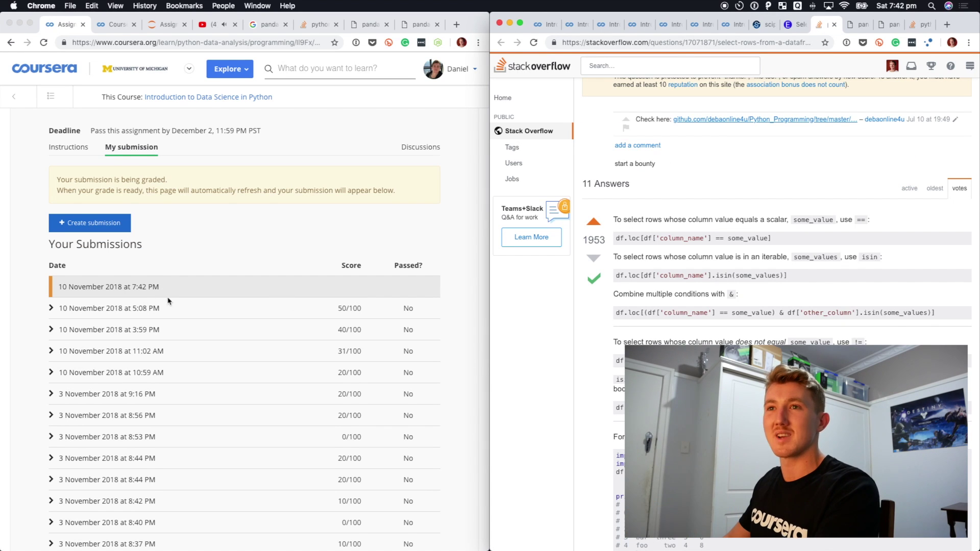
Step: Check the submissions list for the score of the 10 November 2018 7:42 PM submission
scroll(184, 296, "up", 2)
left_click(238, 295)
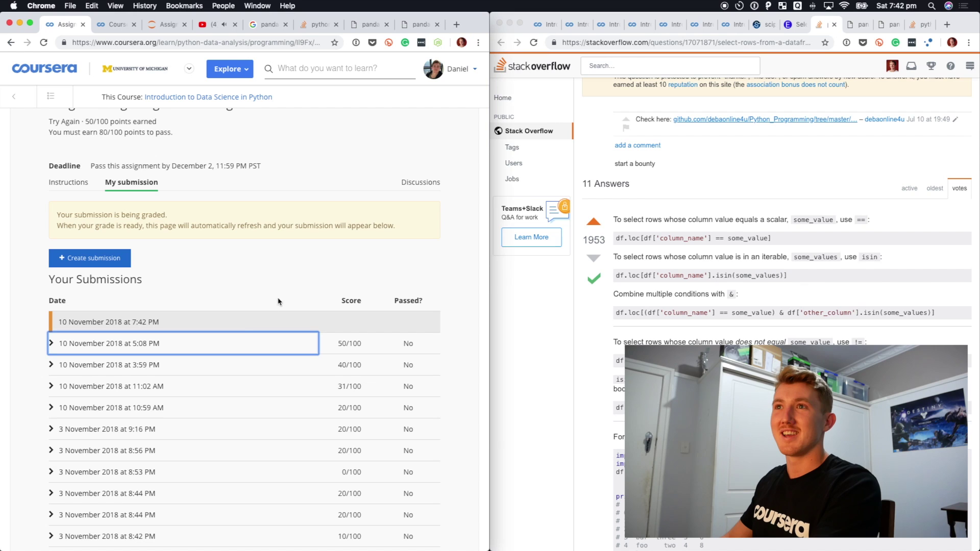
left_click(241, 327)
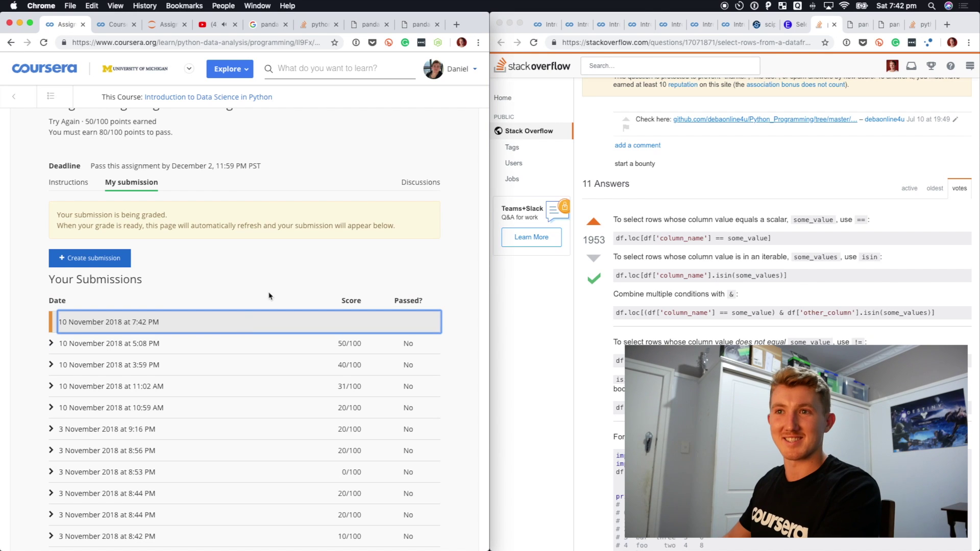
scroll(327, 262, "down", 1)
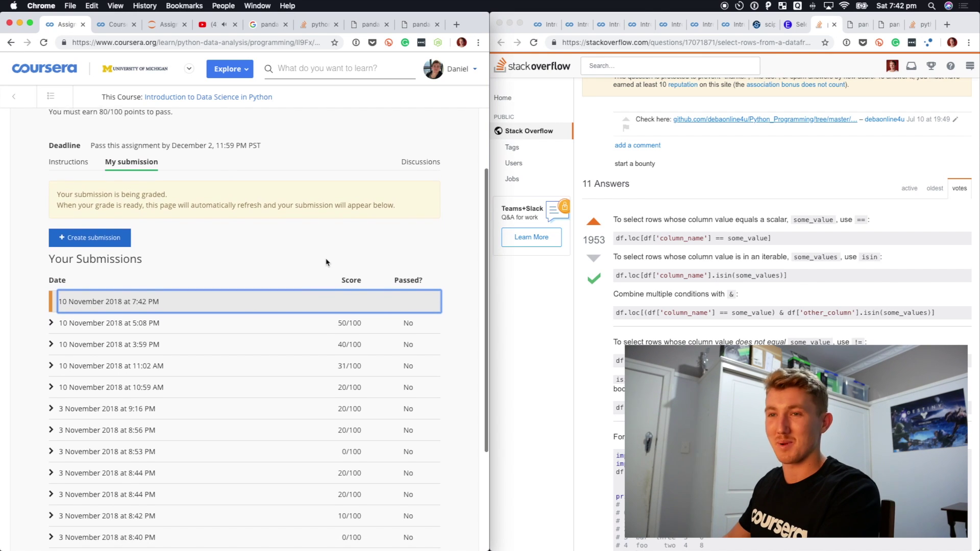
scroll(327, 240, "down", 1)
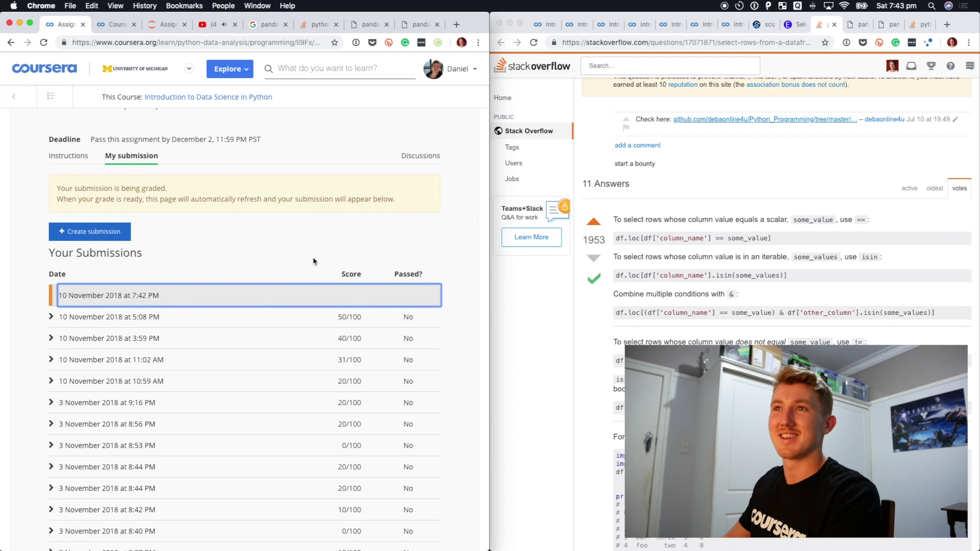
scroll(313, 261, "down", 2)
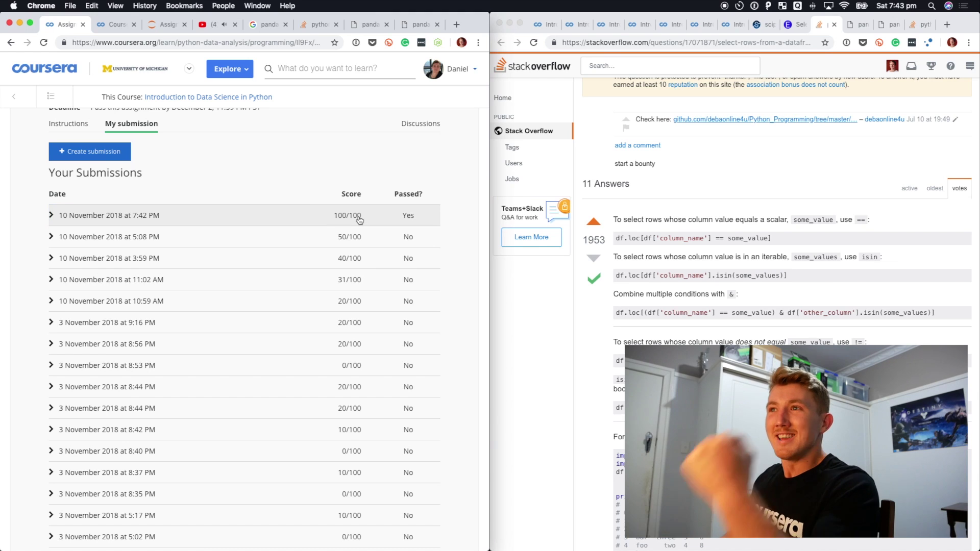
Step: Expand the 10 November 2018 7:42 PM submission and examine the Assignment 4 grader output for each function
left_click(51, 216)
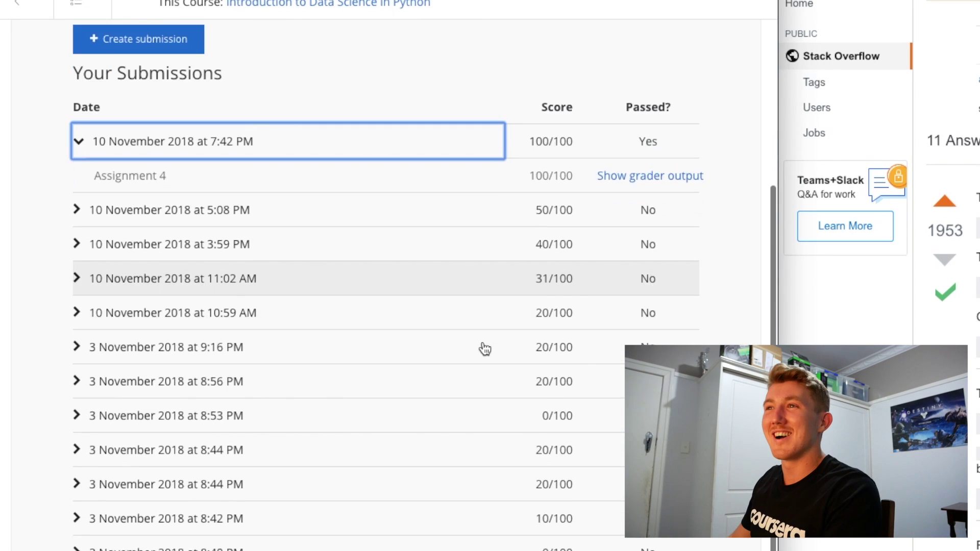
scroll(306, 313, "down", 1)
scroll(306, 313, "up", 3)
scroll(466, 412, "up", 1)
scroll(422, 482, "down", 4)
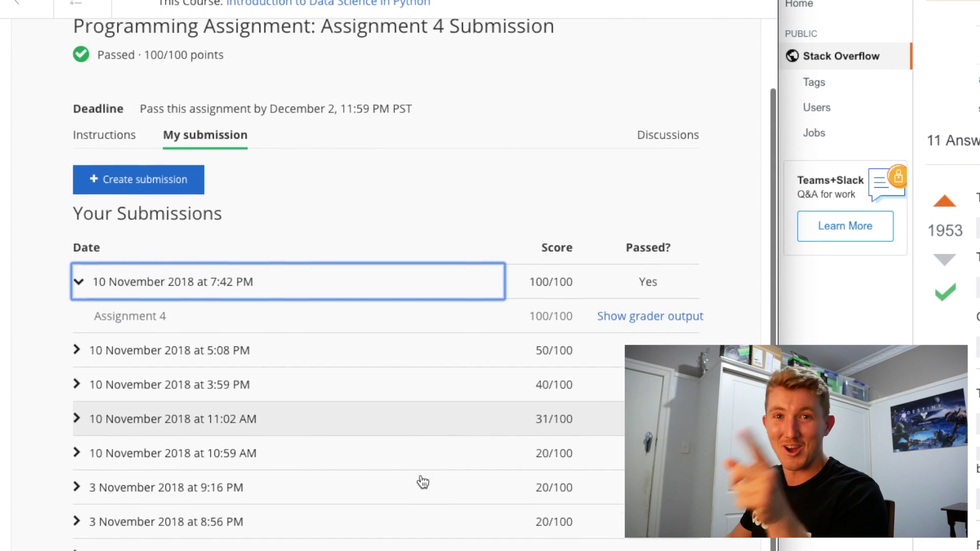
scroll(422, 482, "down", 2)
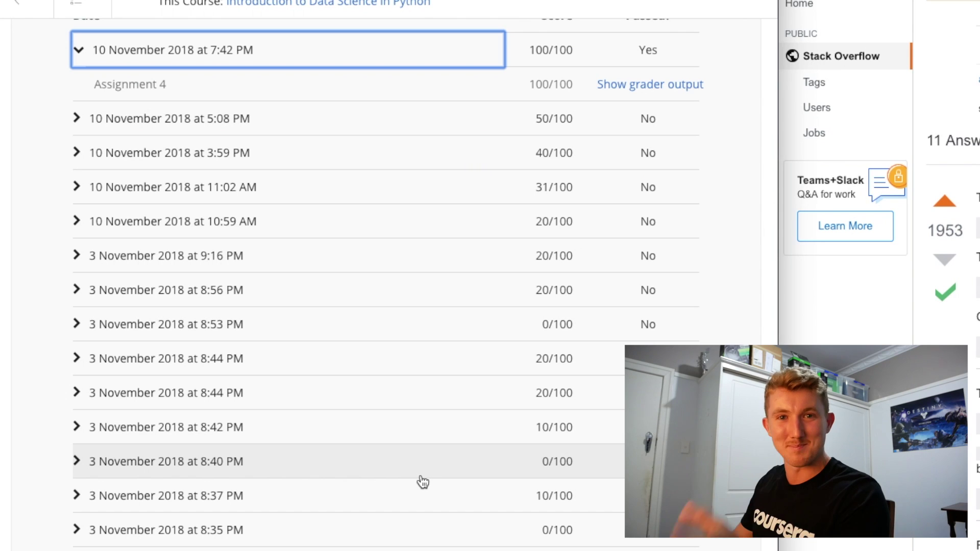
scroll(681, 163, "up", 3)
left_click(658, 213)
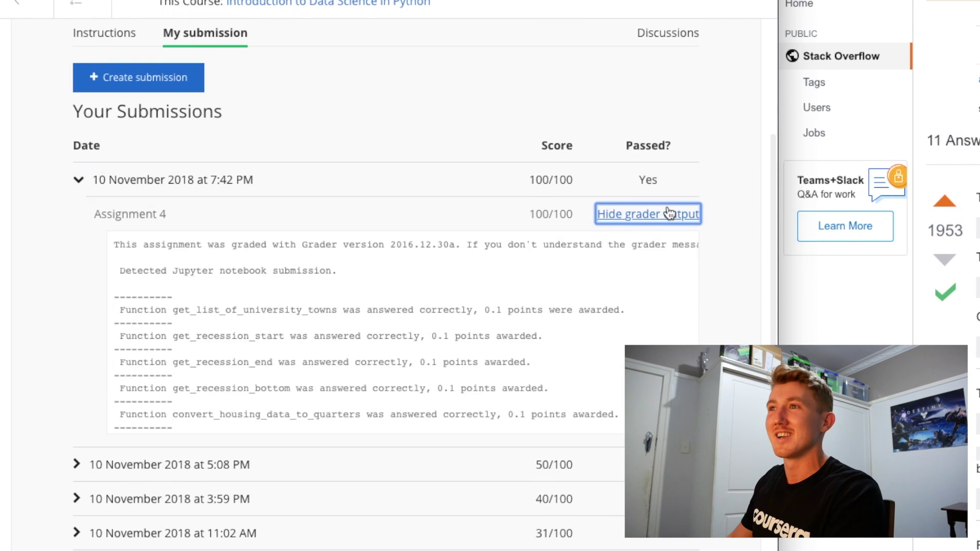
scroll(485, 353, "down", 1)
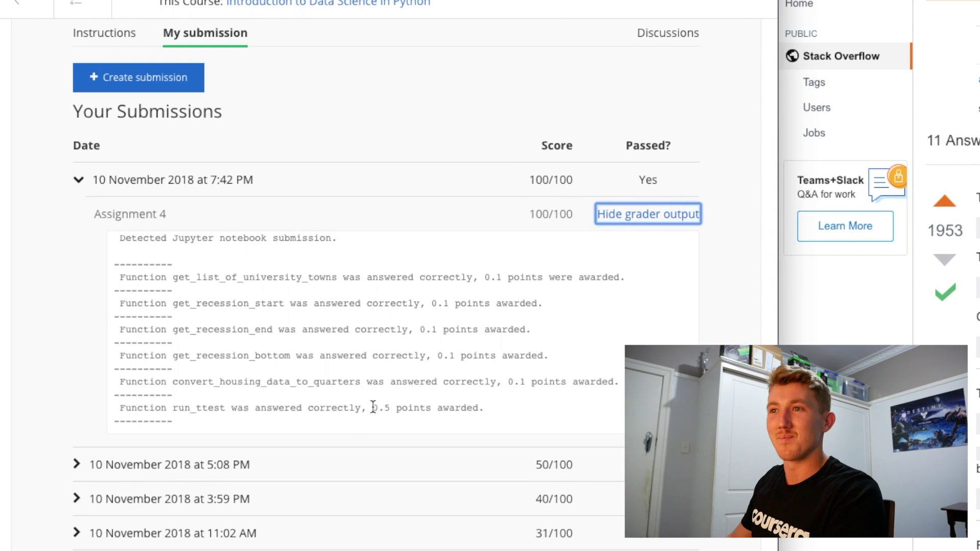
Step: Examine the run_ttest line in the grader output of the 10 November 2018 7:42 PM submission
left_click_drag(122, 408, 480, 408)
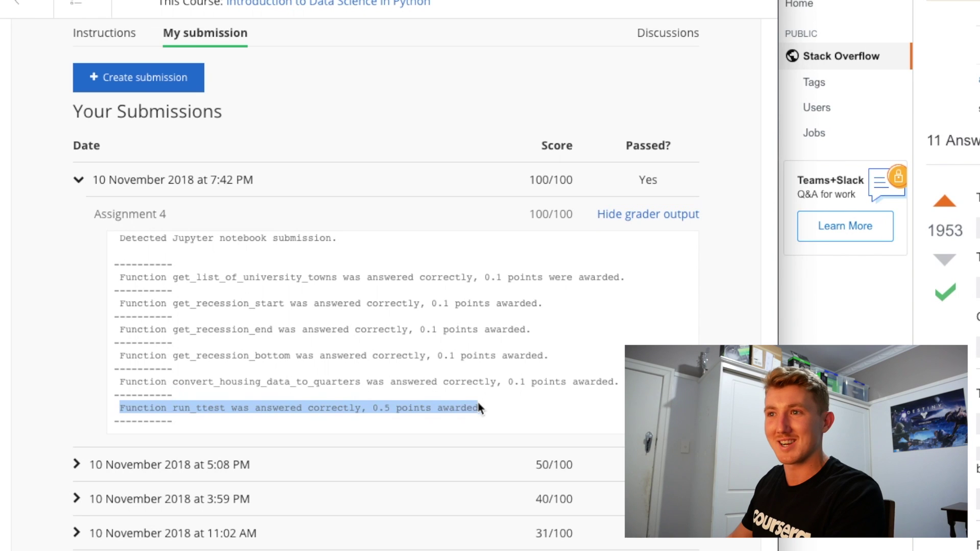
left_click(484, 407)
scroll(264, 265, "up", 5)
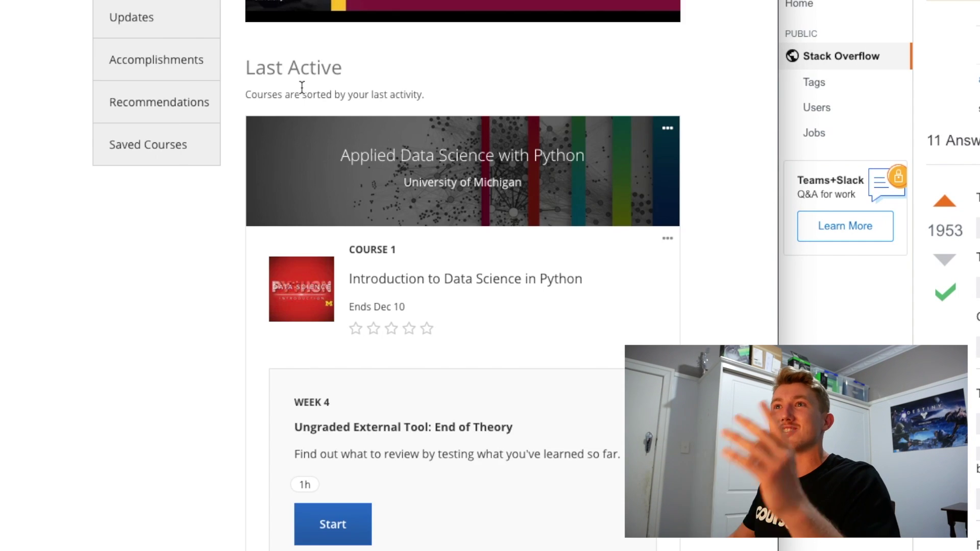
Step: Look through the Applied Data Science with Python courses and open the Course 2 page, Applied Plotting, Charting & Data Representation in Python
scroll(301, 87, "down", 2)
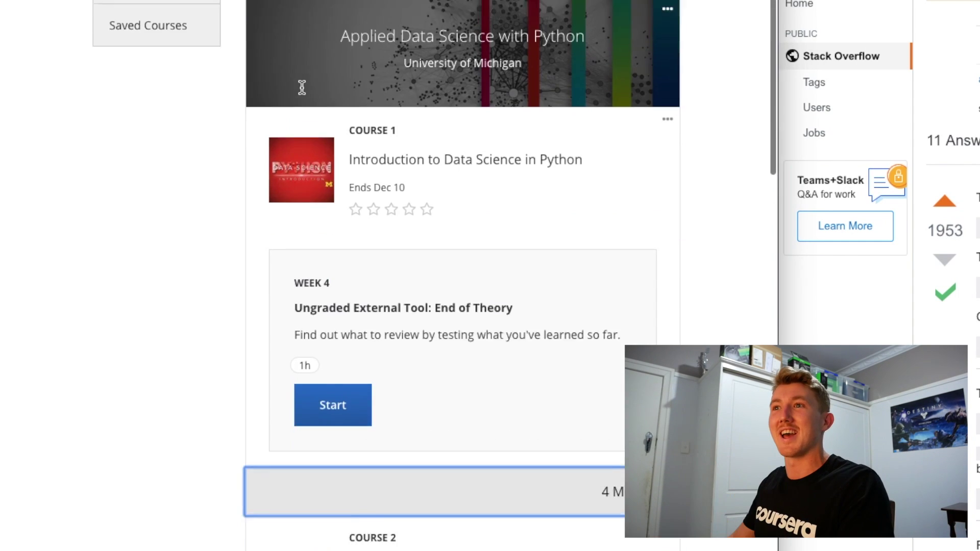
scroll(302, 88, "up", 1)
left_click_drag(344, 103, 590, 109)
left_click(592, 109)
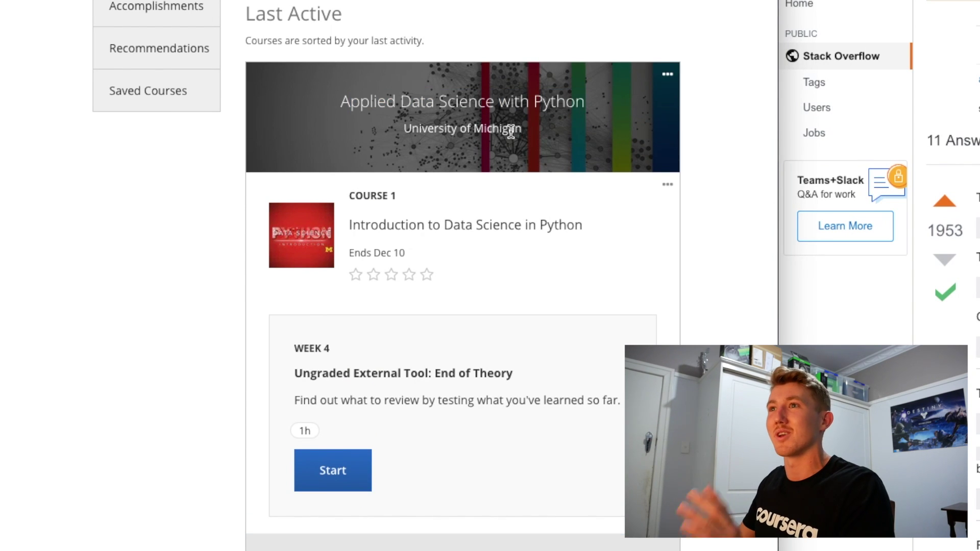
scroll(511, 130, "down", 4)
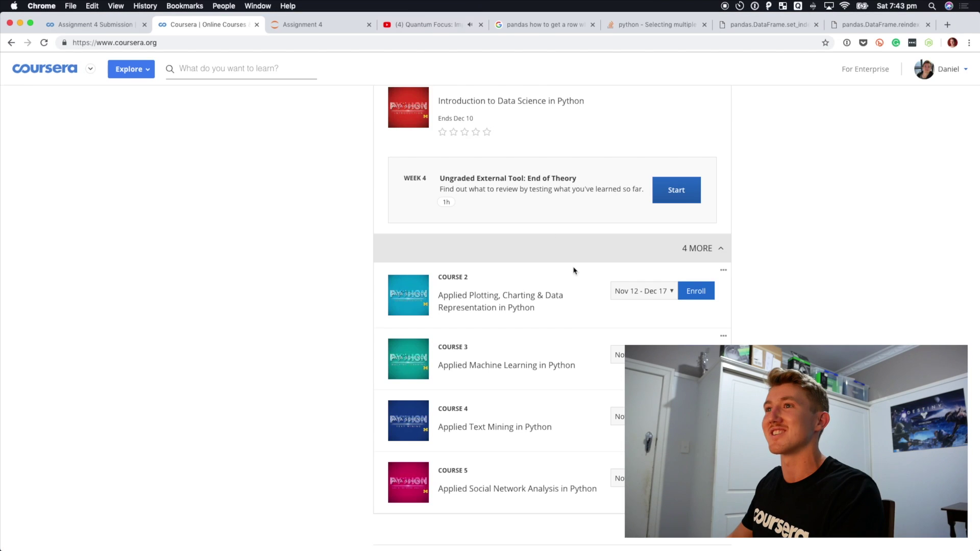
scroll(708, 337, "down", 1)
left_click(449, 263)
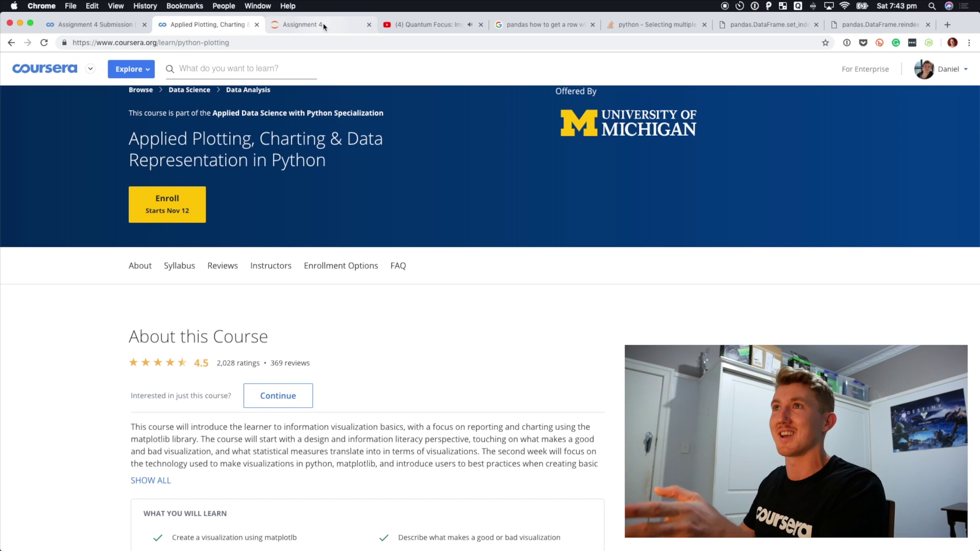
Step: Read the About this Course section of the Applied Plotting course, including its list of what you will learn
left_click(323, 26)
left_click(215, 25)
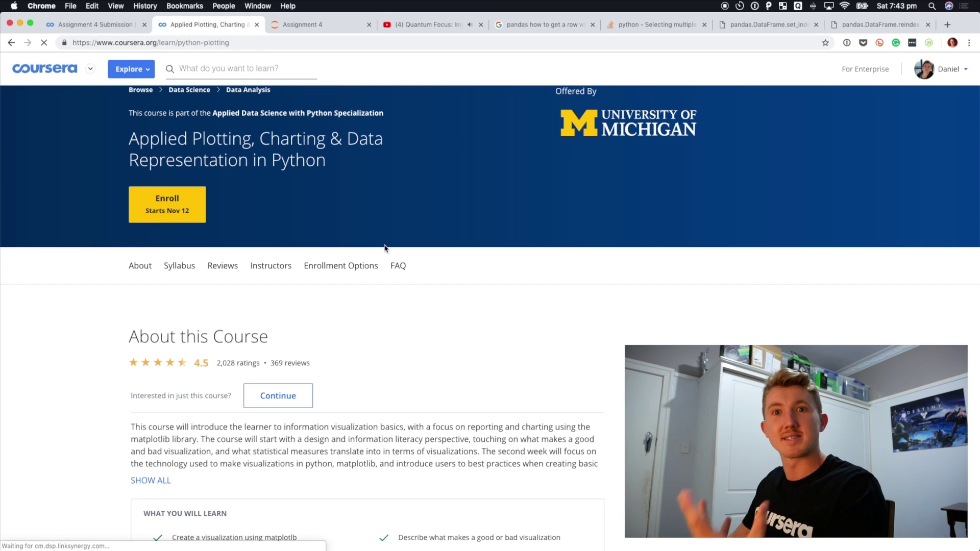
scroll(396, 351, "down", 5)
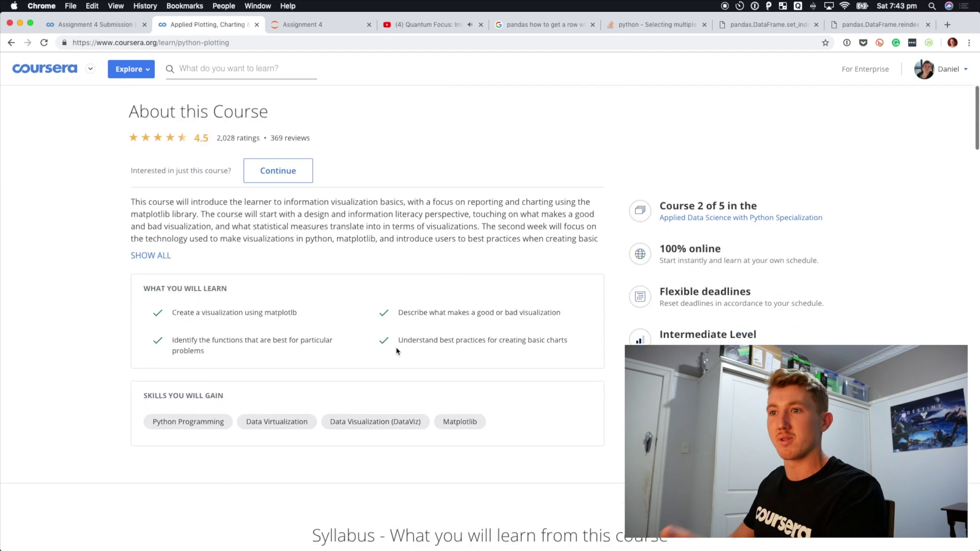
scroll(397, 351, "down", 2)
left_click(308, 264)
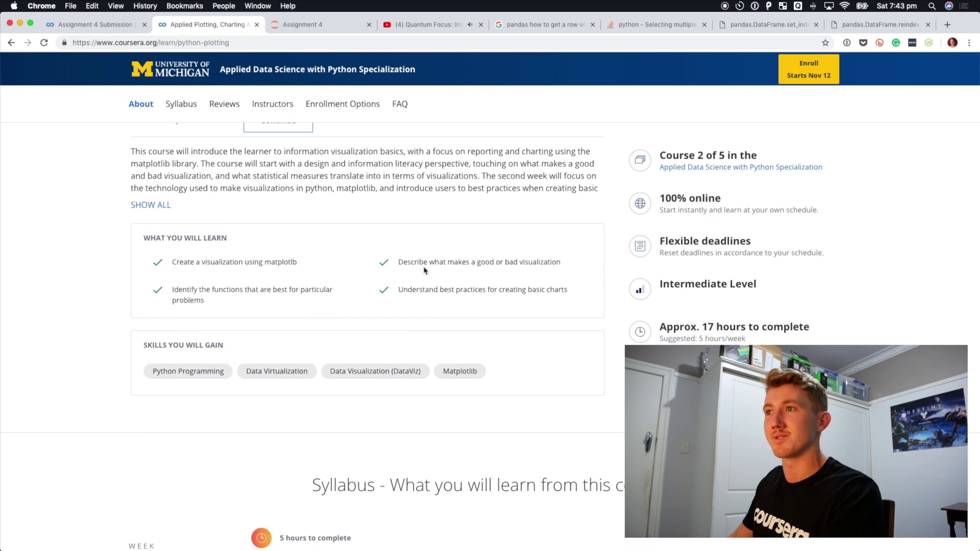
left_click_drag(401, 262, 504, 261)
left_click(504, 261)
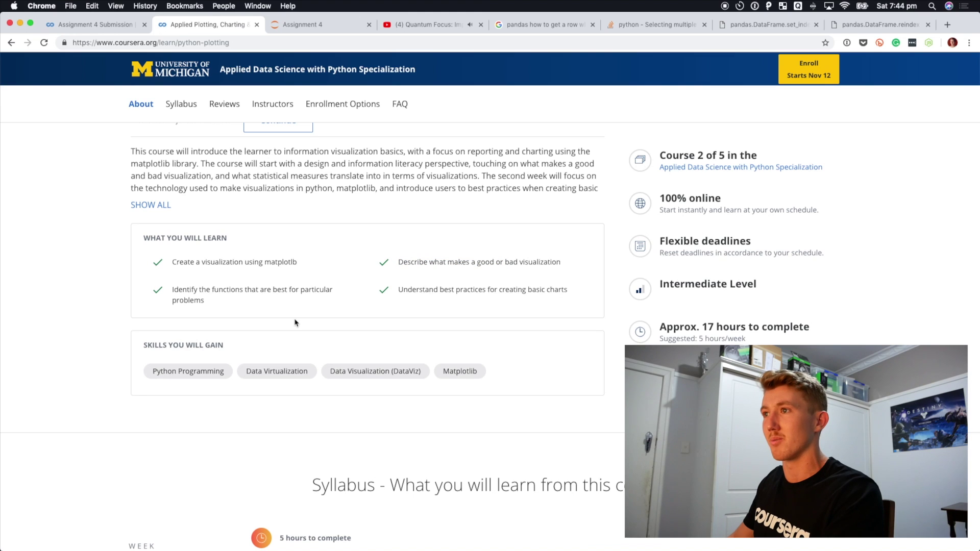
Step: Read through the Applied Plotting course syllabus from Module 1 to Module 4
scroll(271, 292, "down", 5)
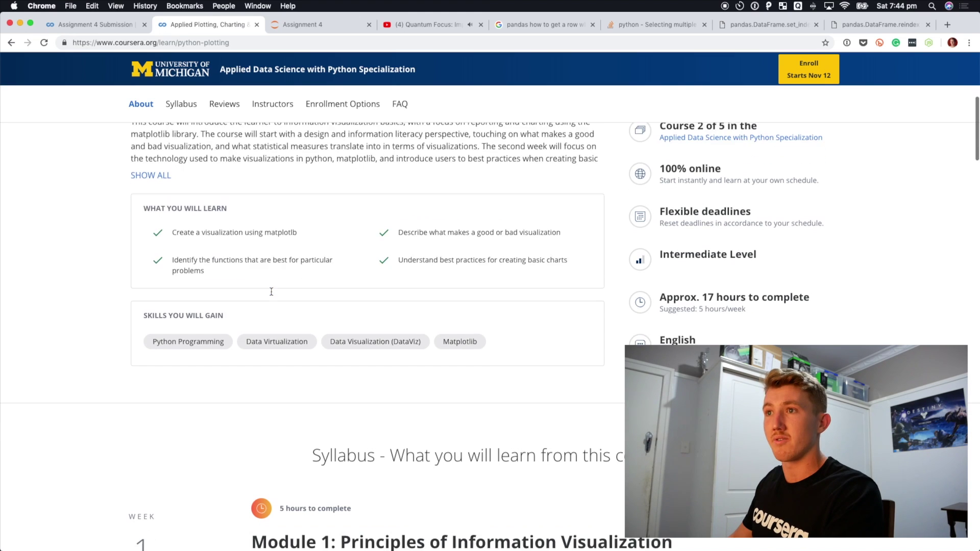
scroll(271, 292, "down", 3)
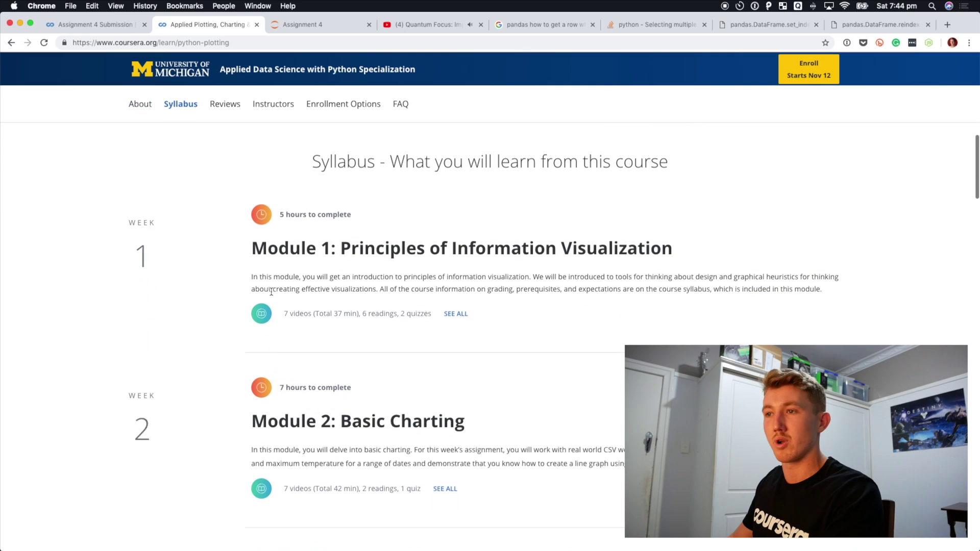
scroll(424, 320, "down", 8)
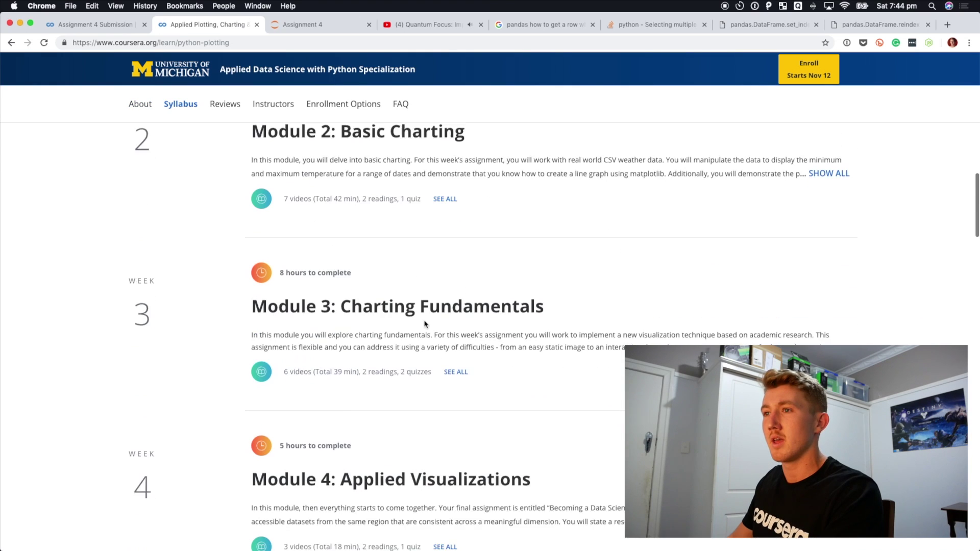
scroll(420, 529, "down", 2)
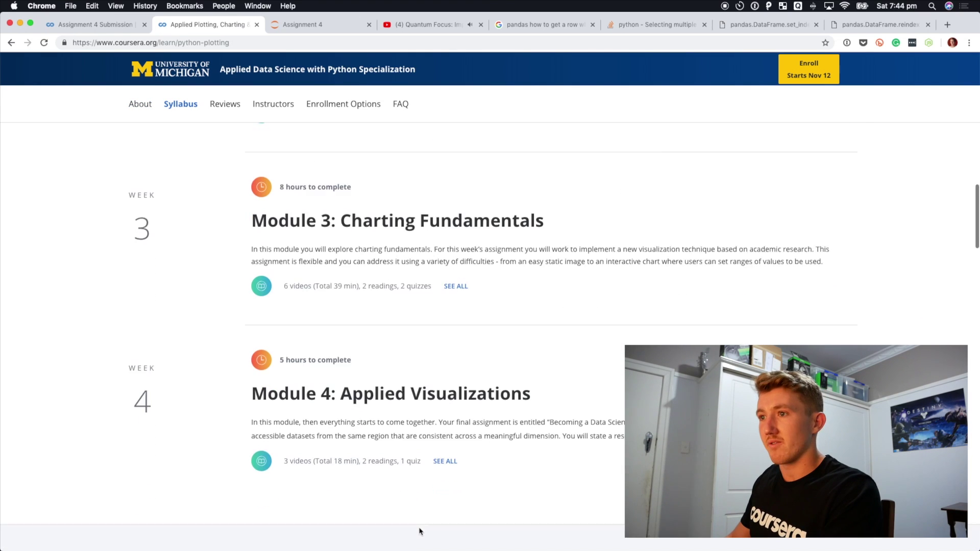
scroll(409, 380, "down", 6)
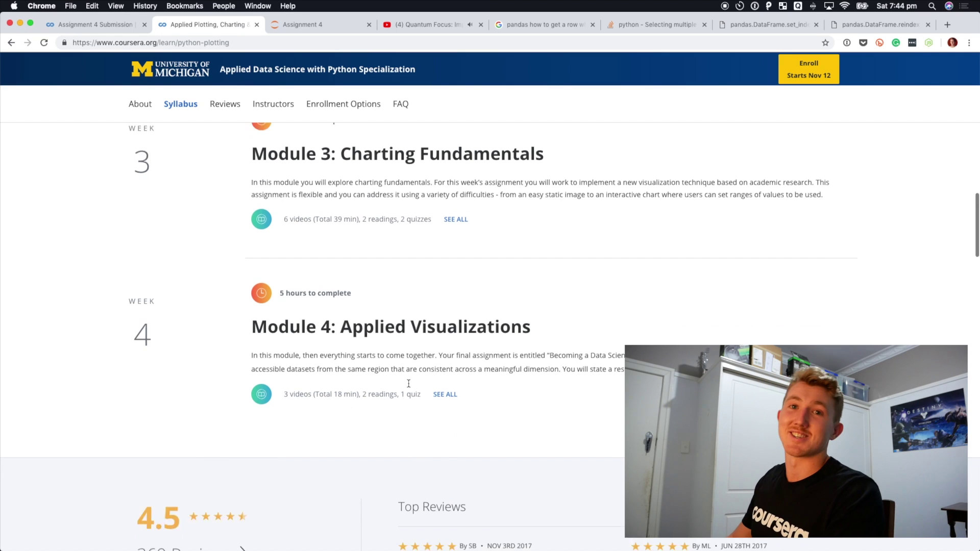